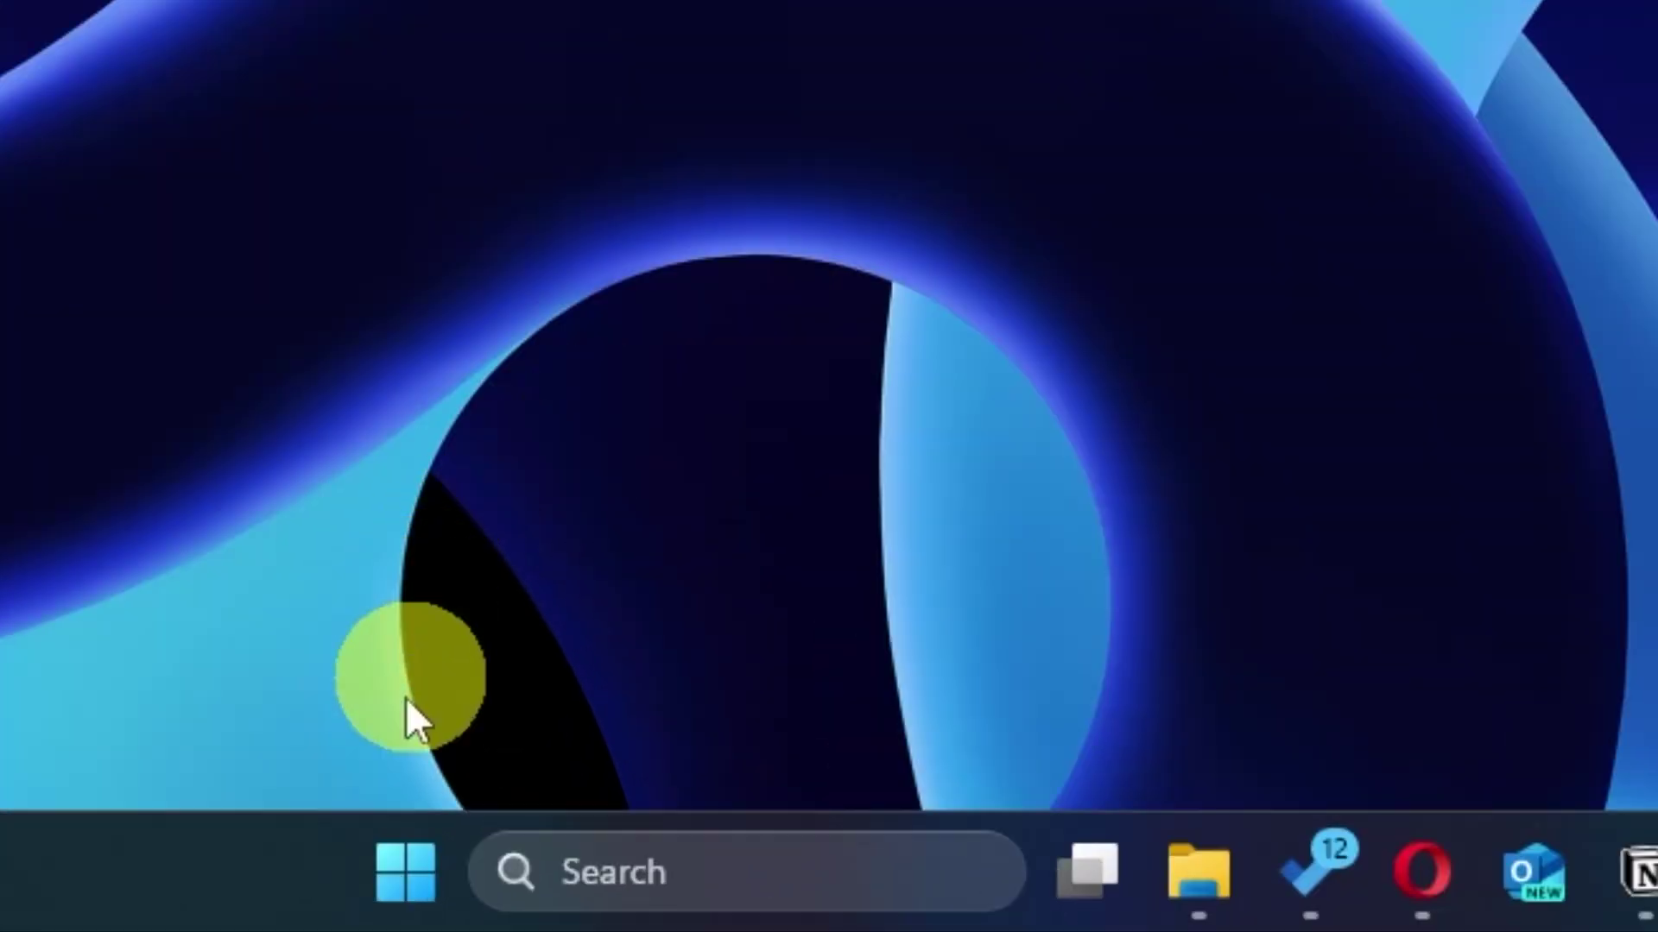
Search the Start menu for 'cmd' to find Command Prompt
click(400, 867)
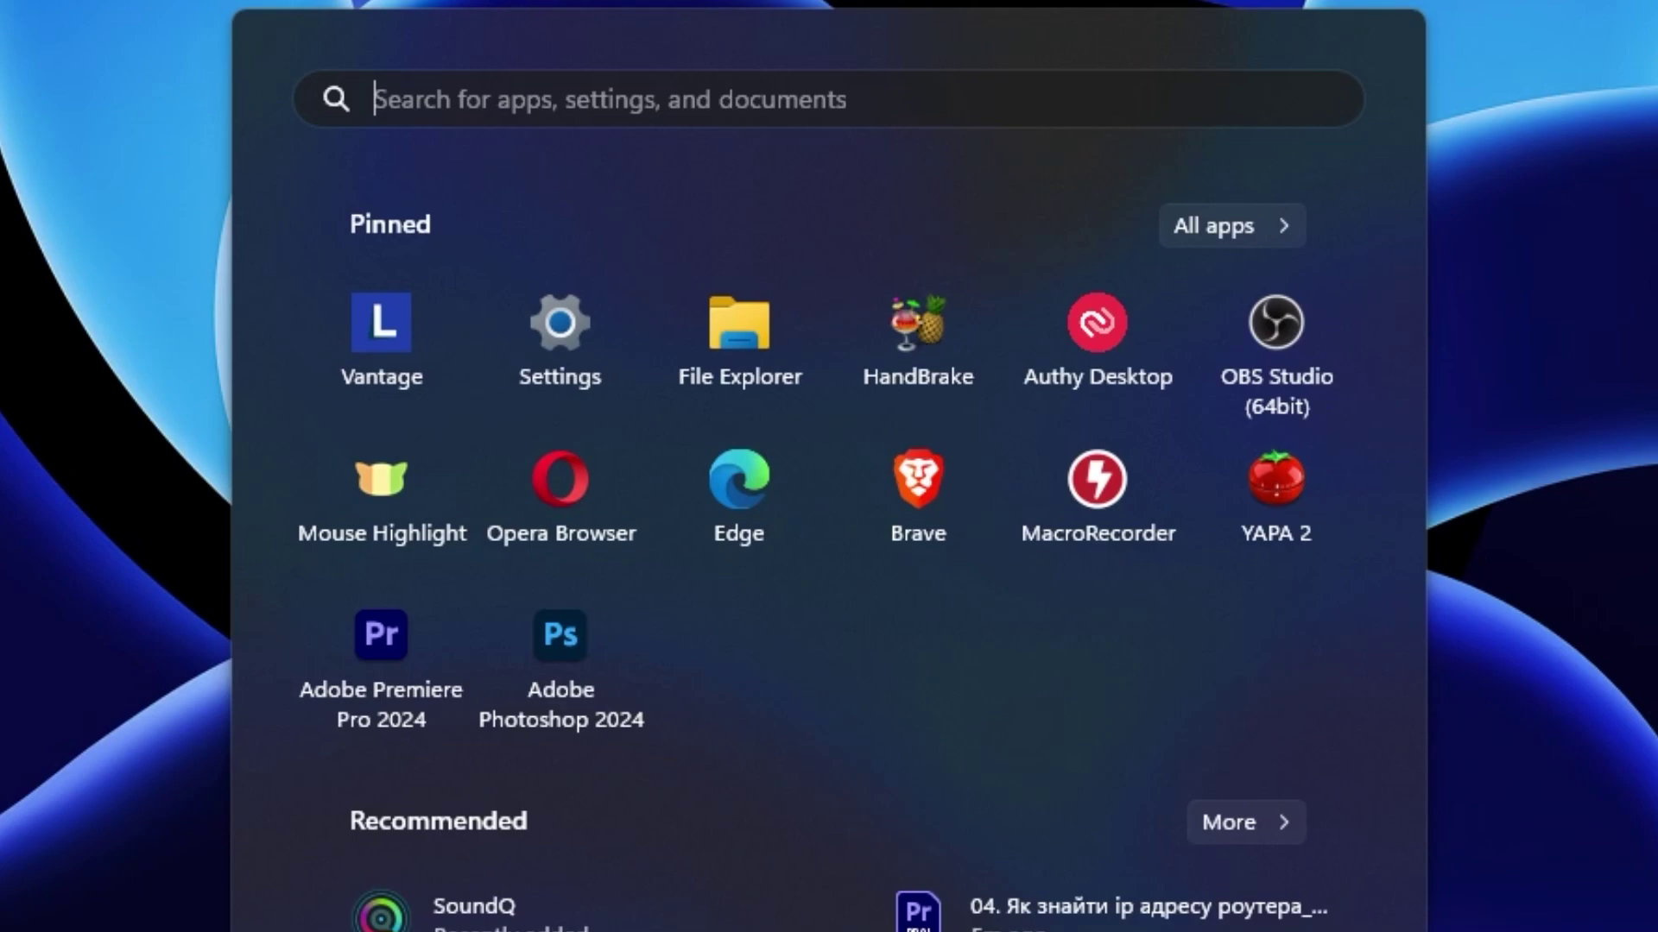
click(648, 101)
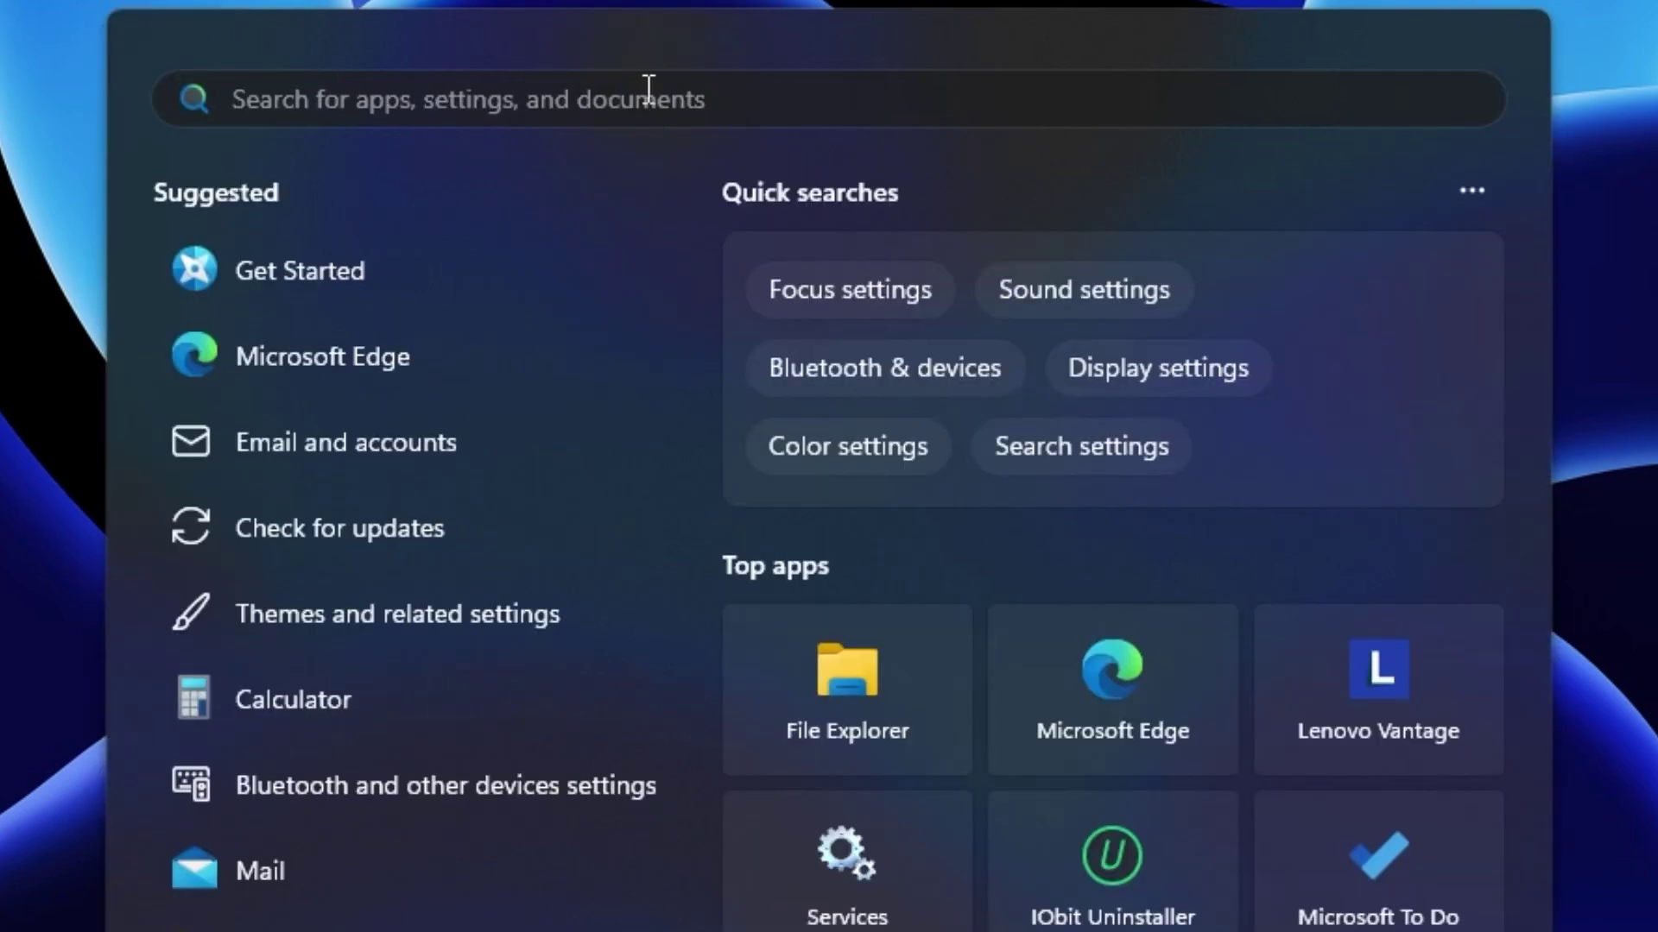
text(cmd)
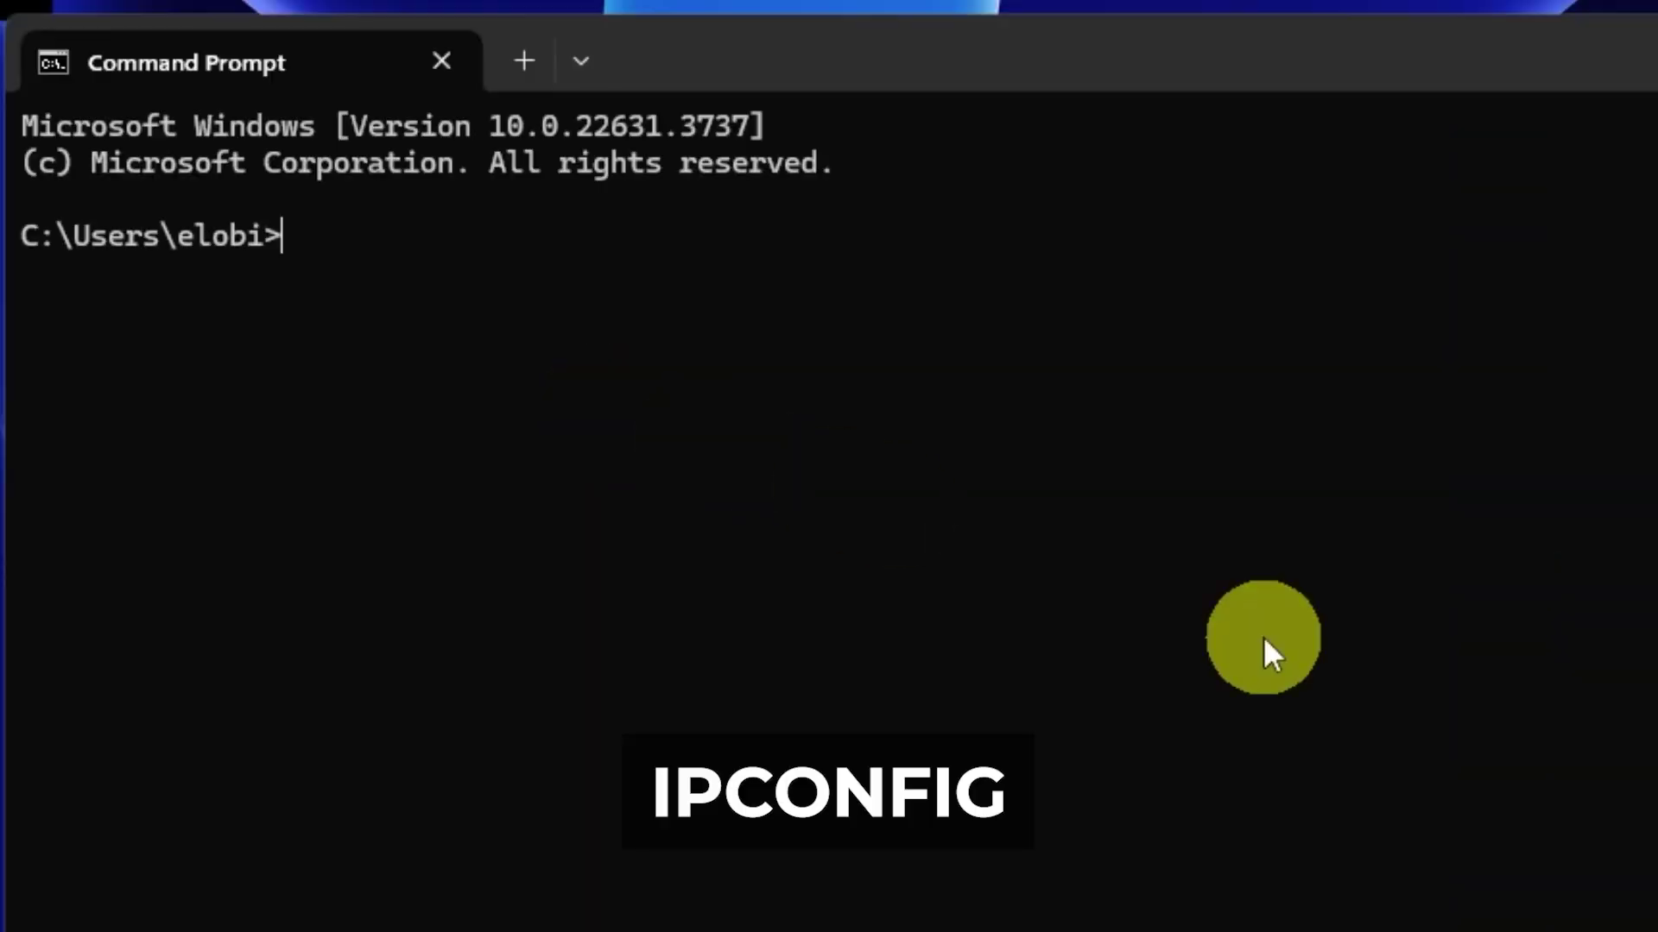
text(i)
text(pconf)
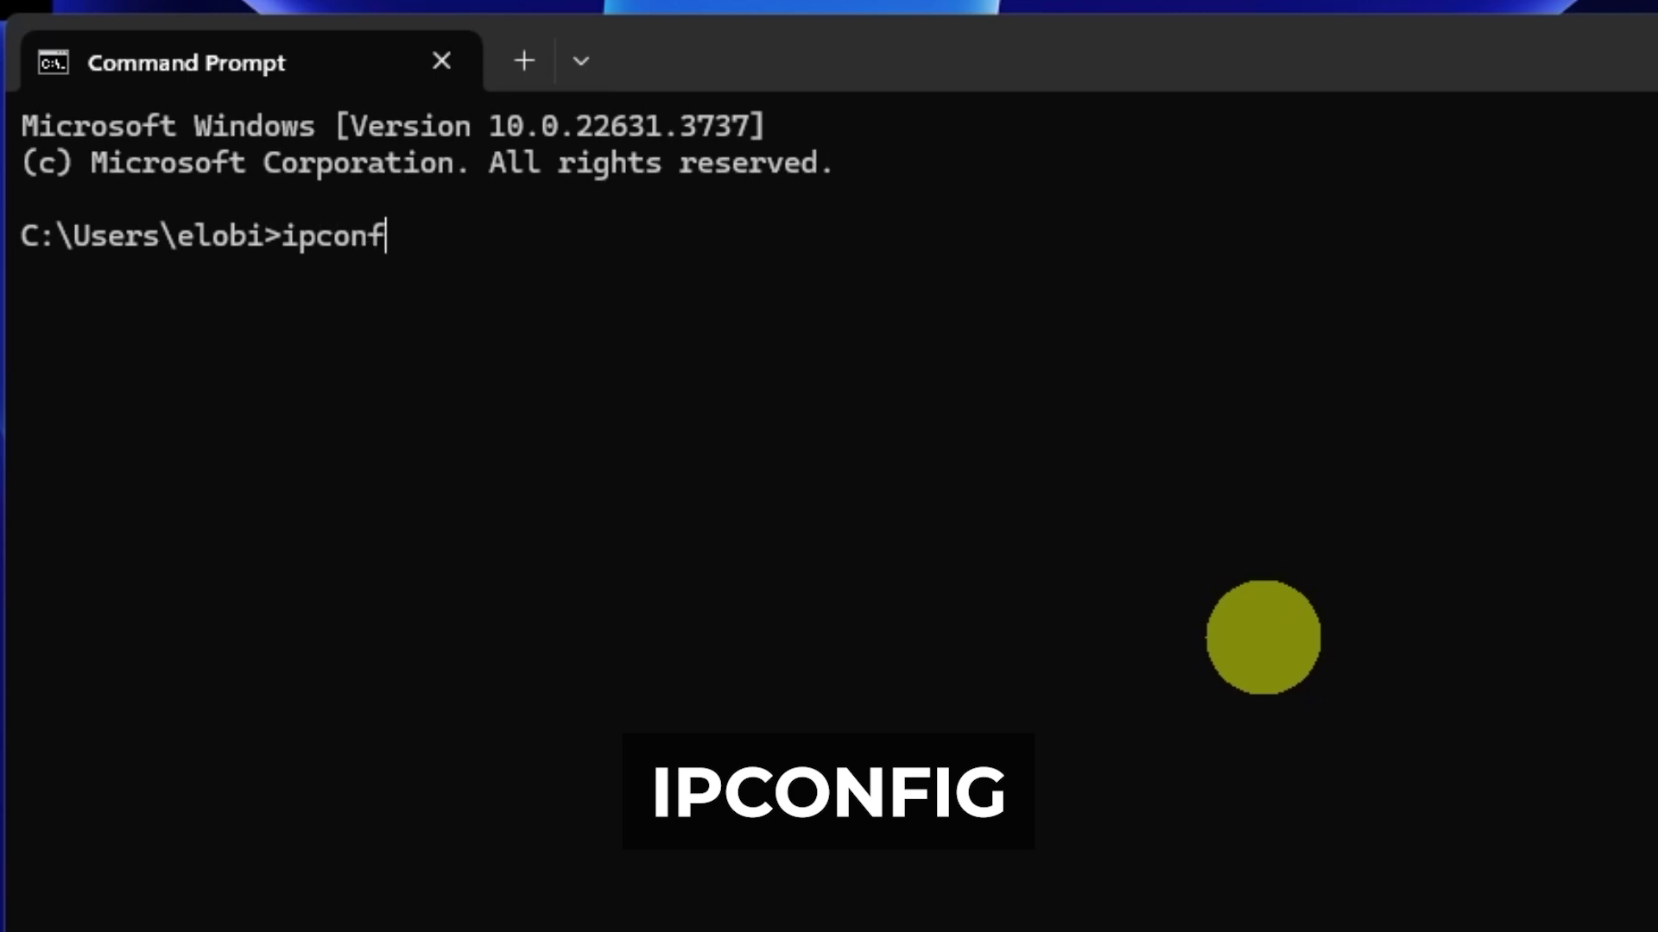
text(ig)
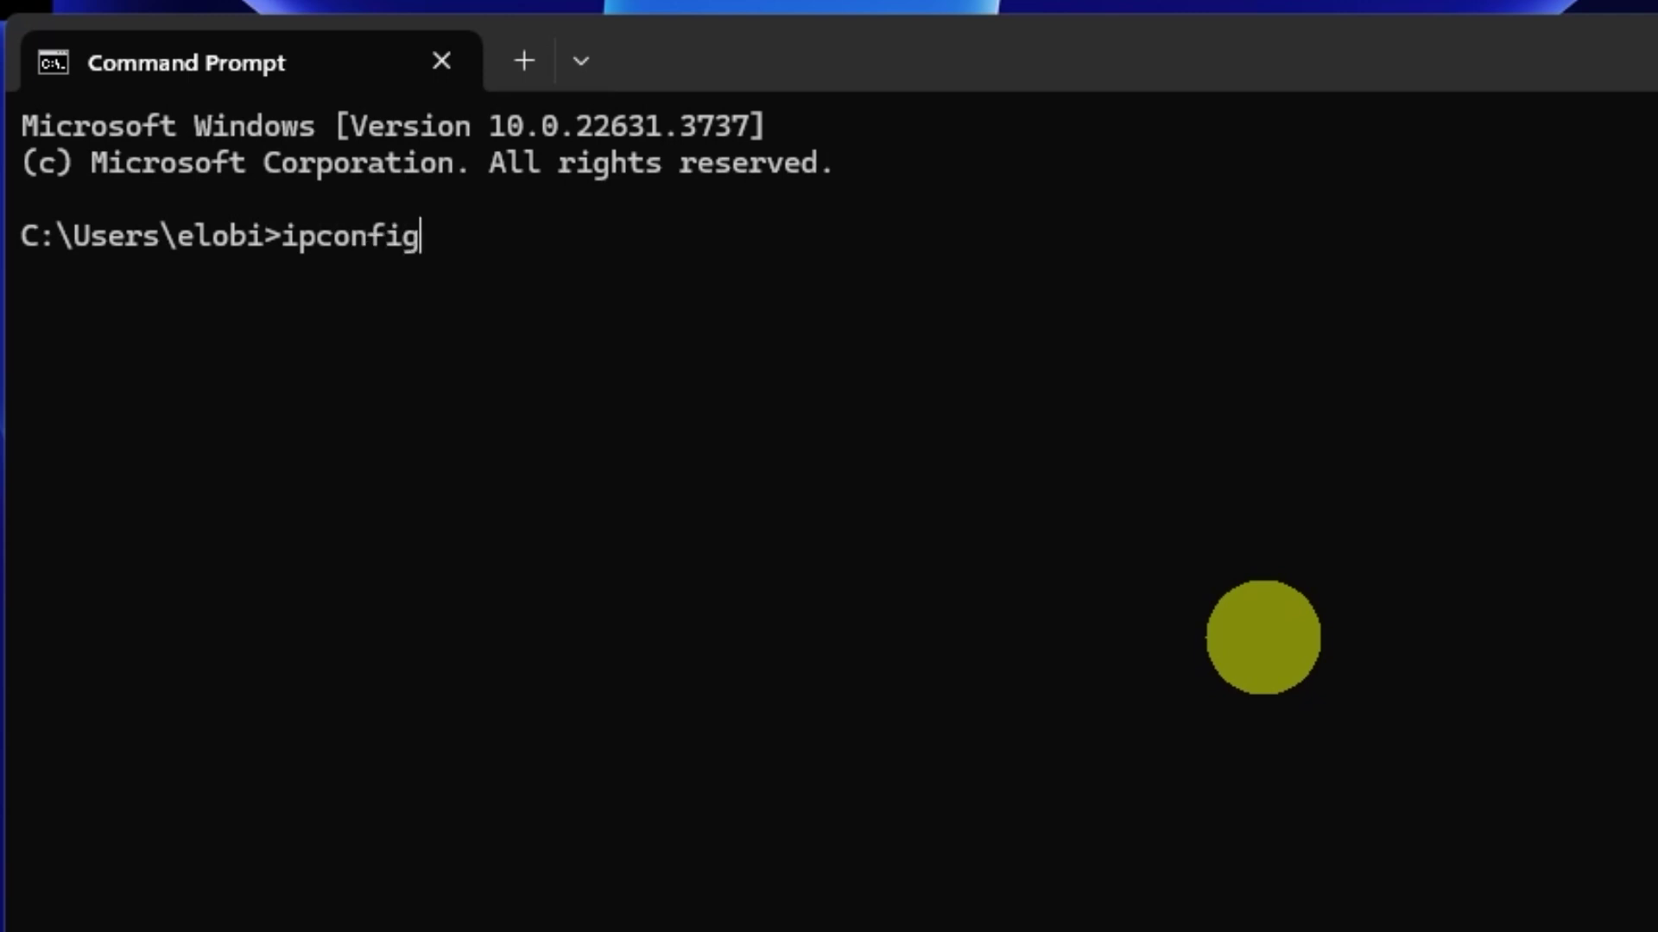
Run ipconfig and highlight the WiFi Default Gateway address 192.168.1.1
key(Return)
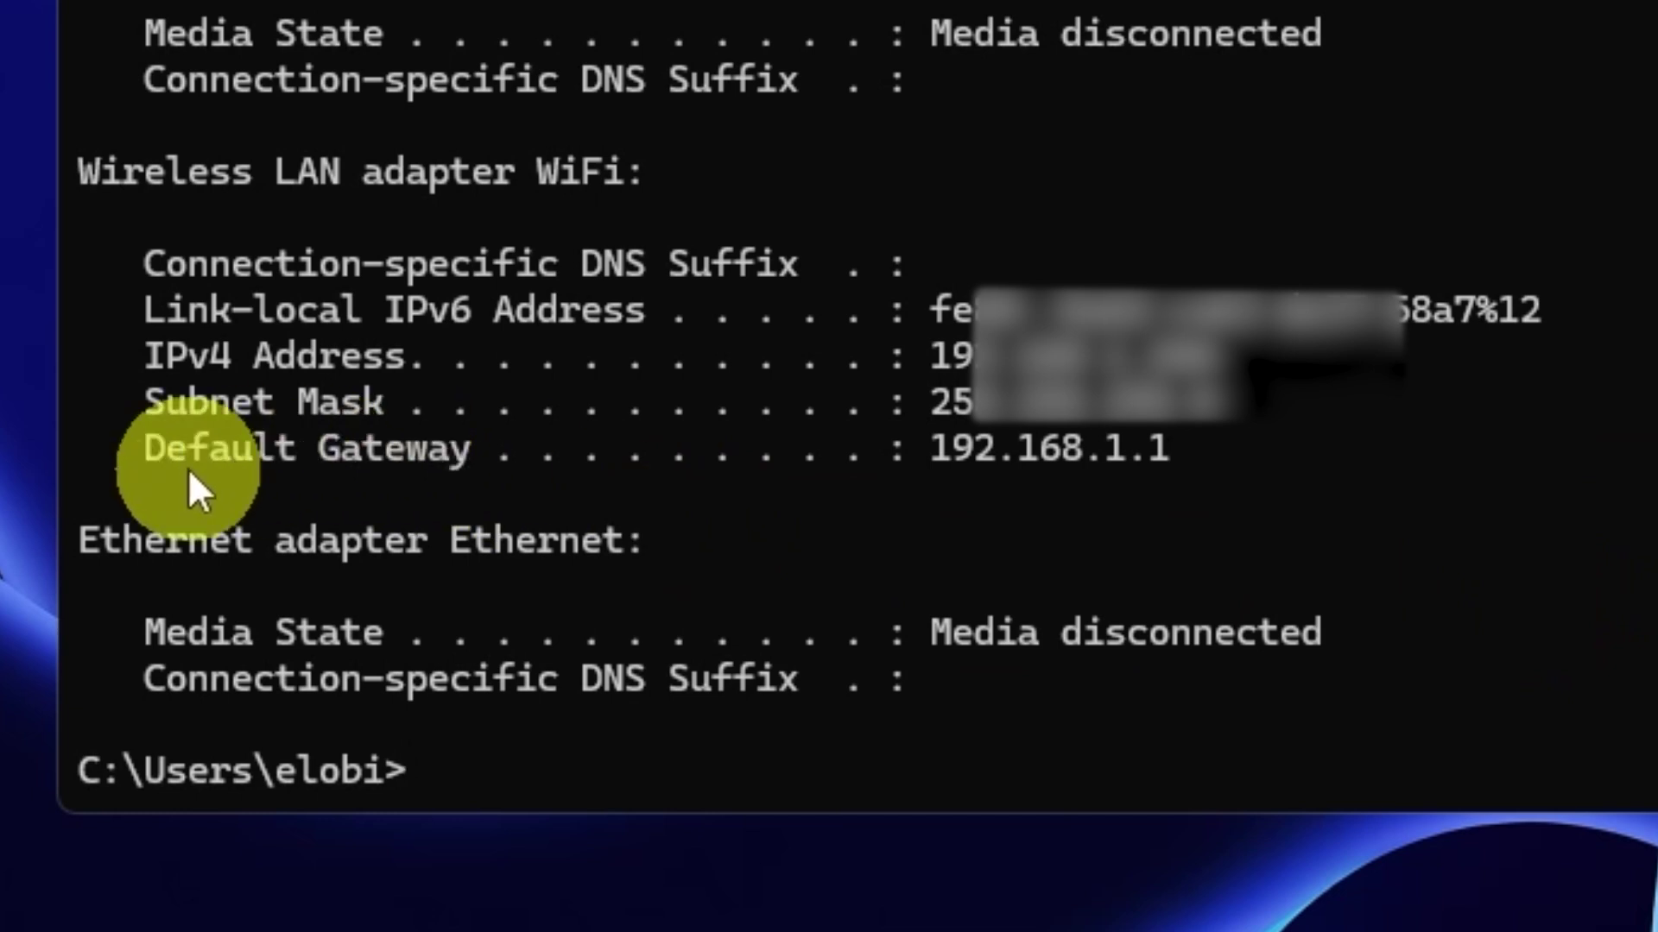
drag(146, 446, 470, 450)
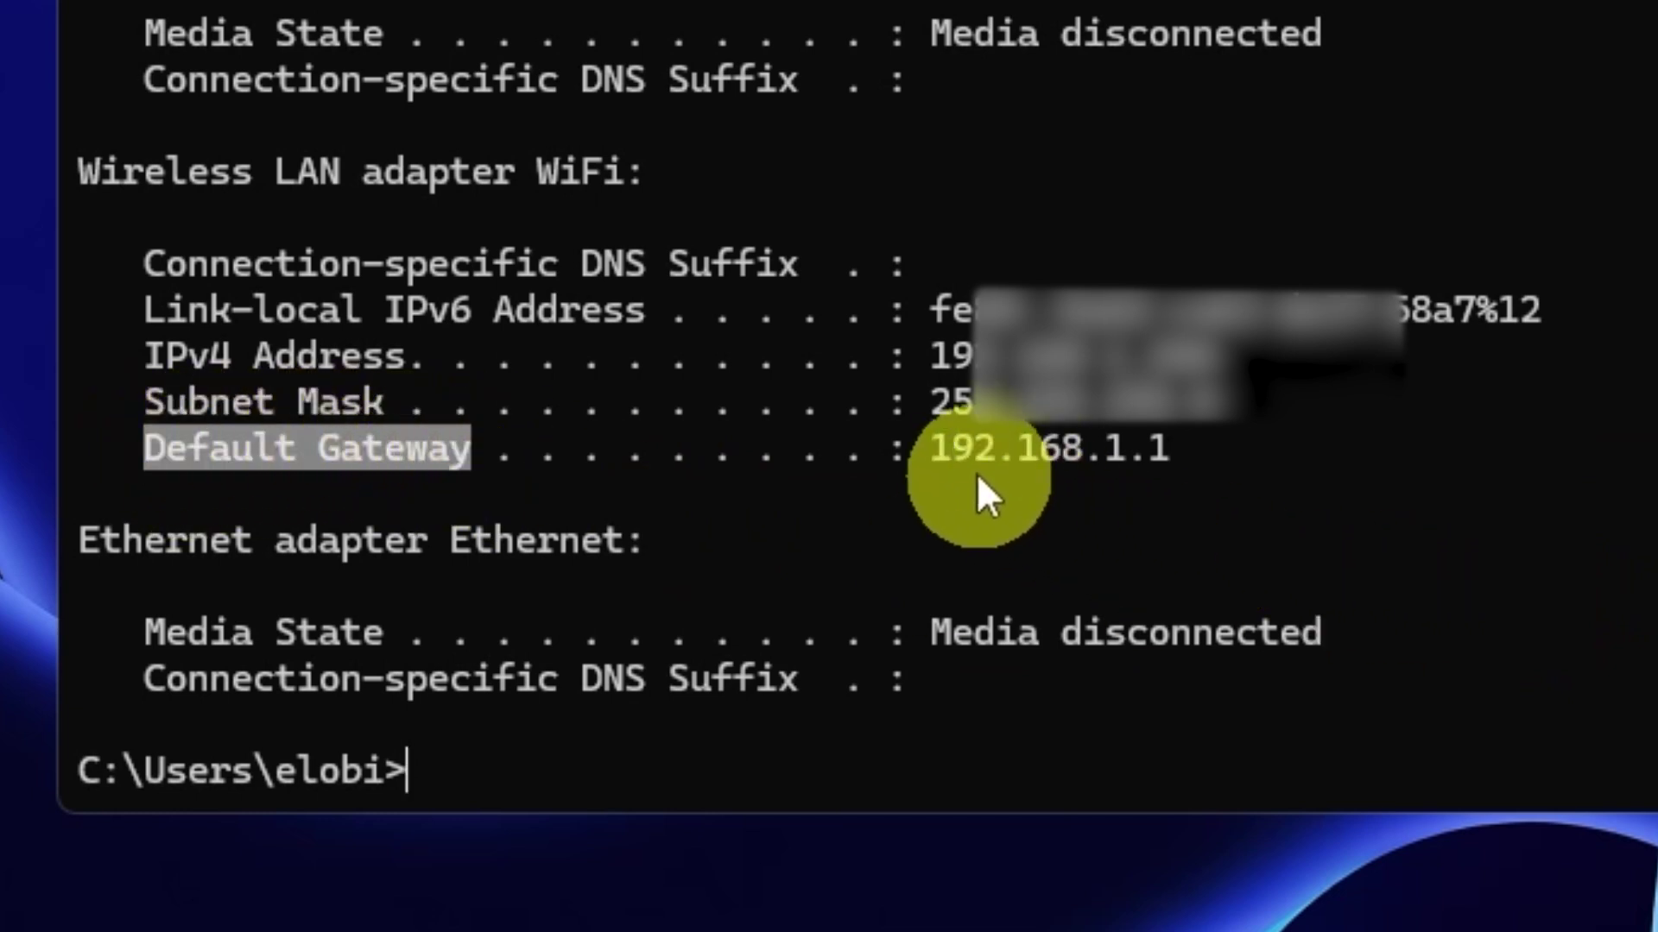
drag(933, 449, 1157, 446)
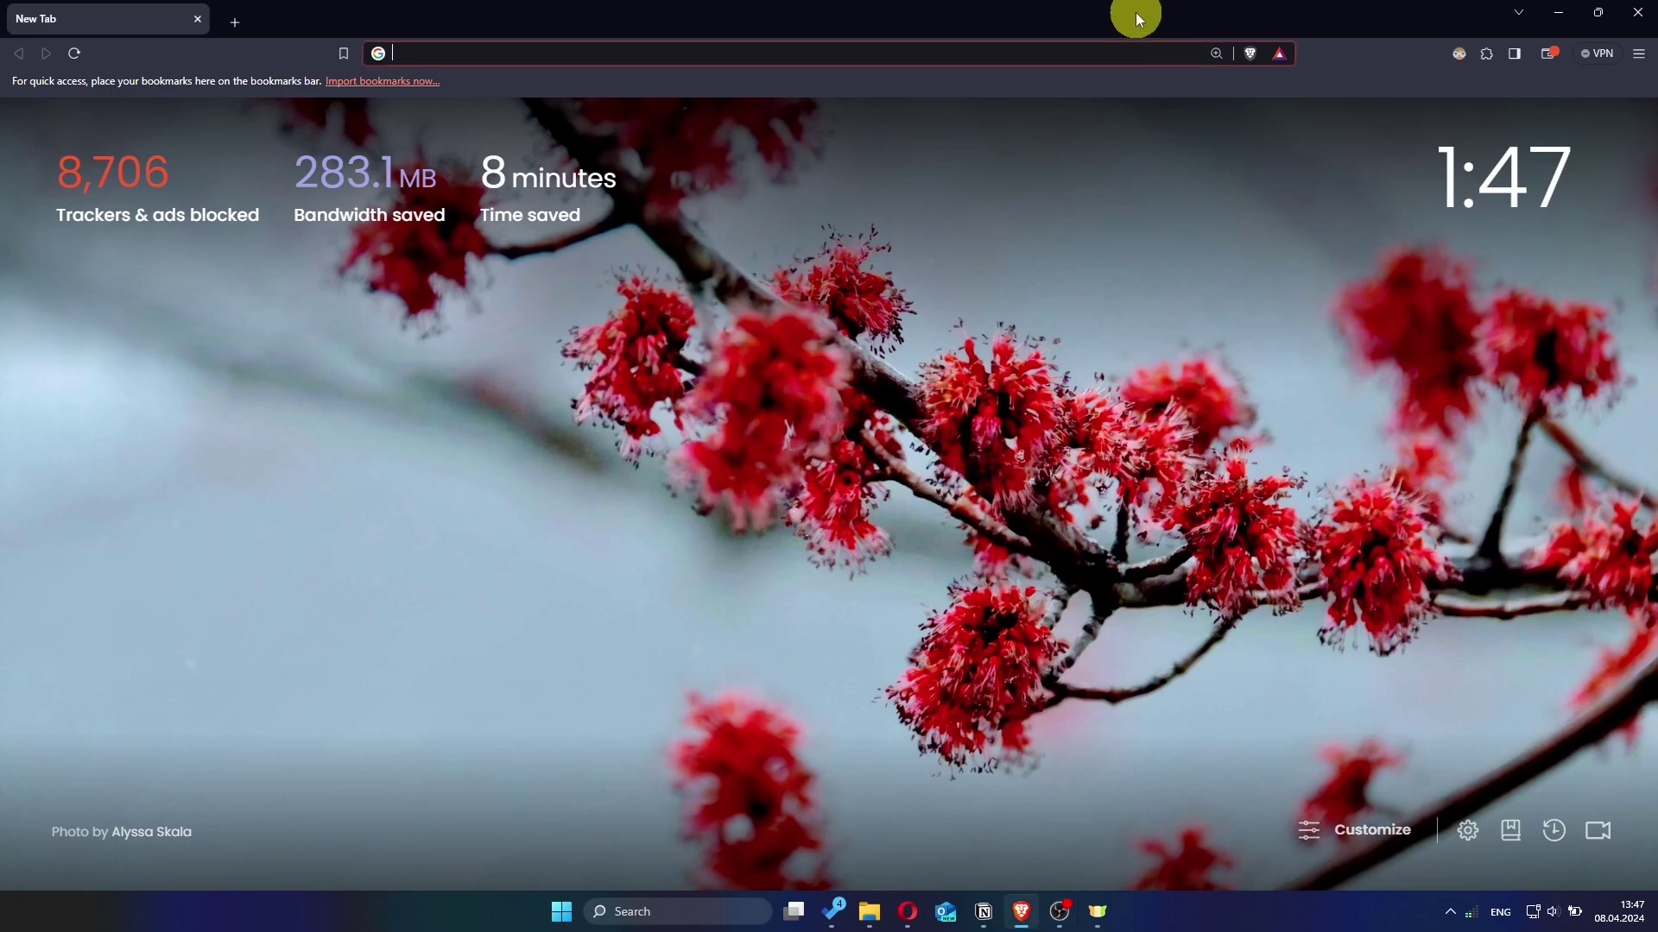
Go to 192.168.1.1 in Brave's address bar to reach the Linksys router page
click(1051, 54)
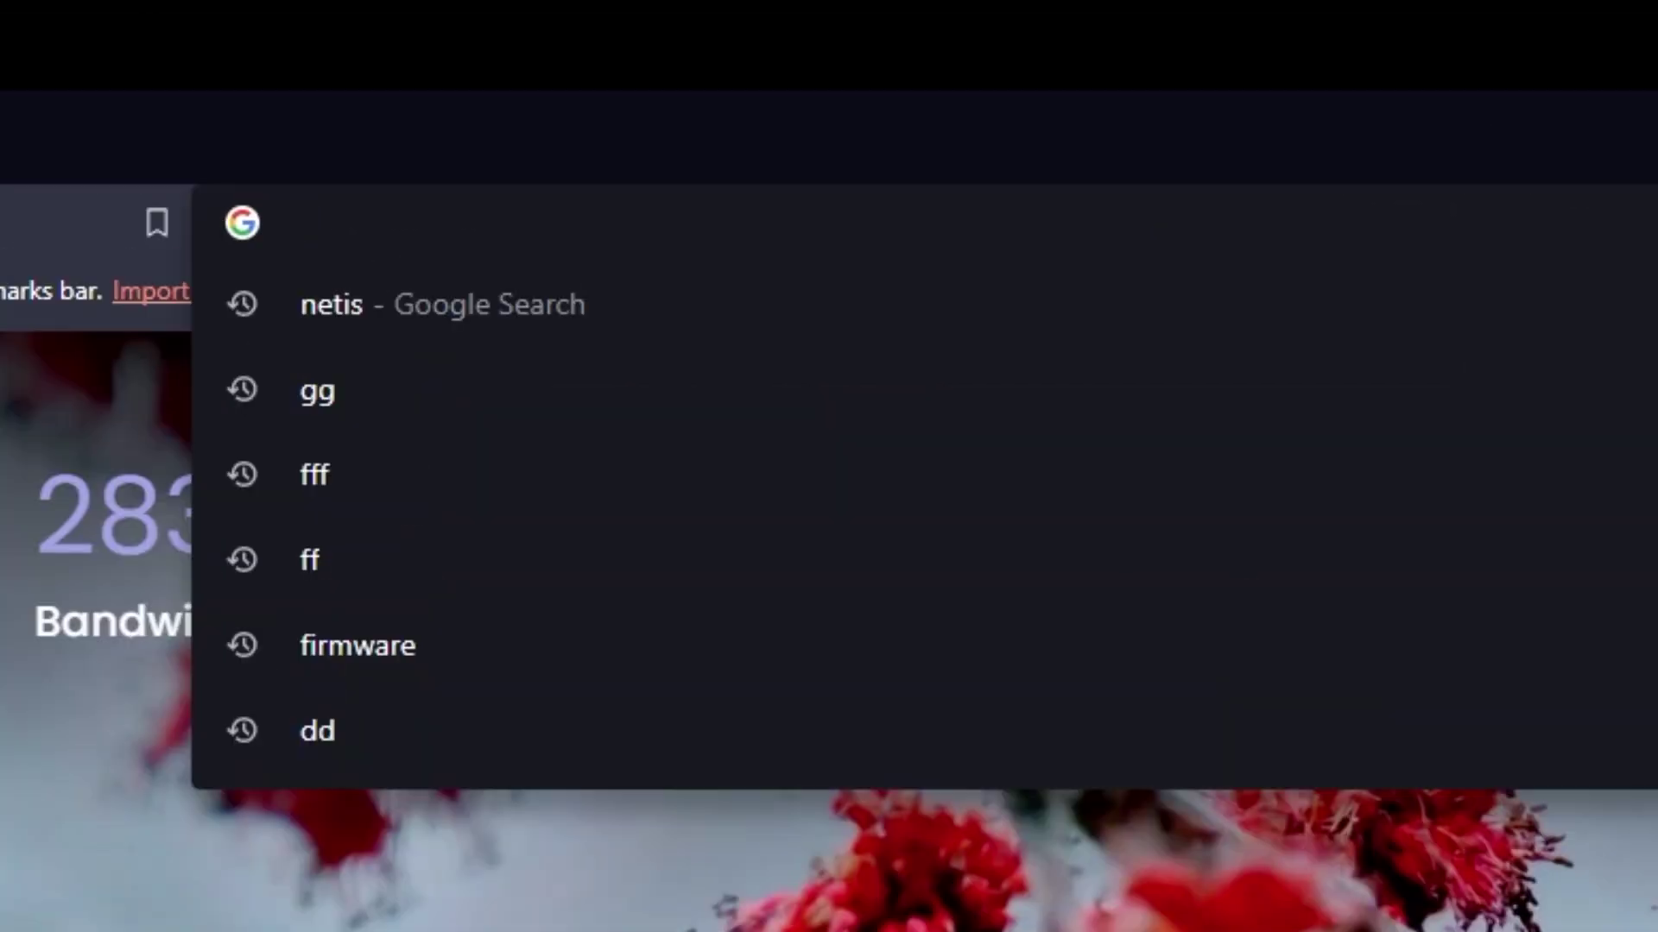
text(192.168)
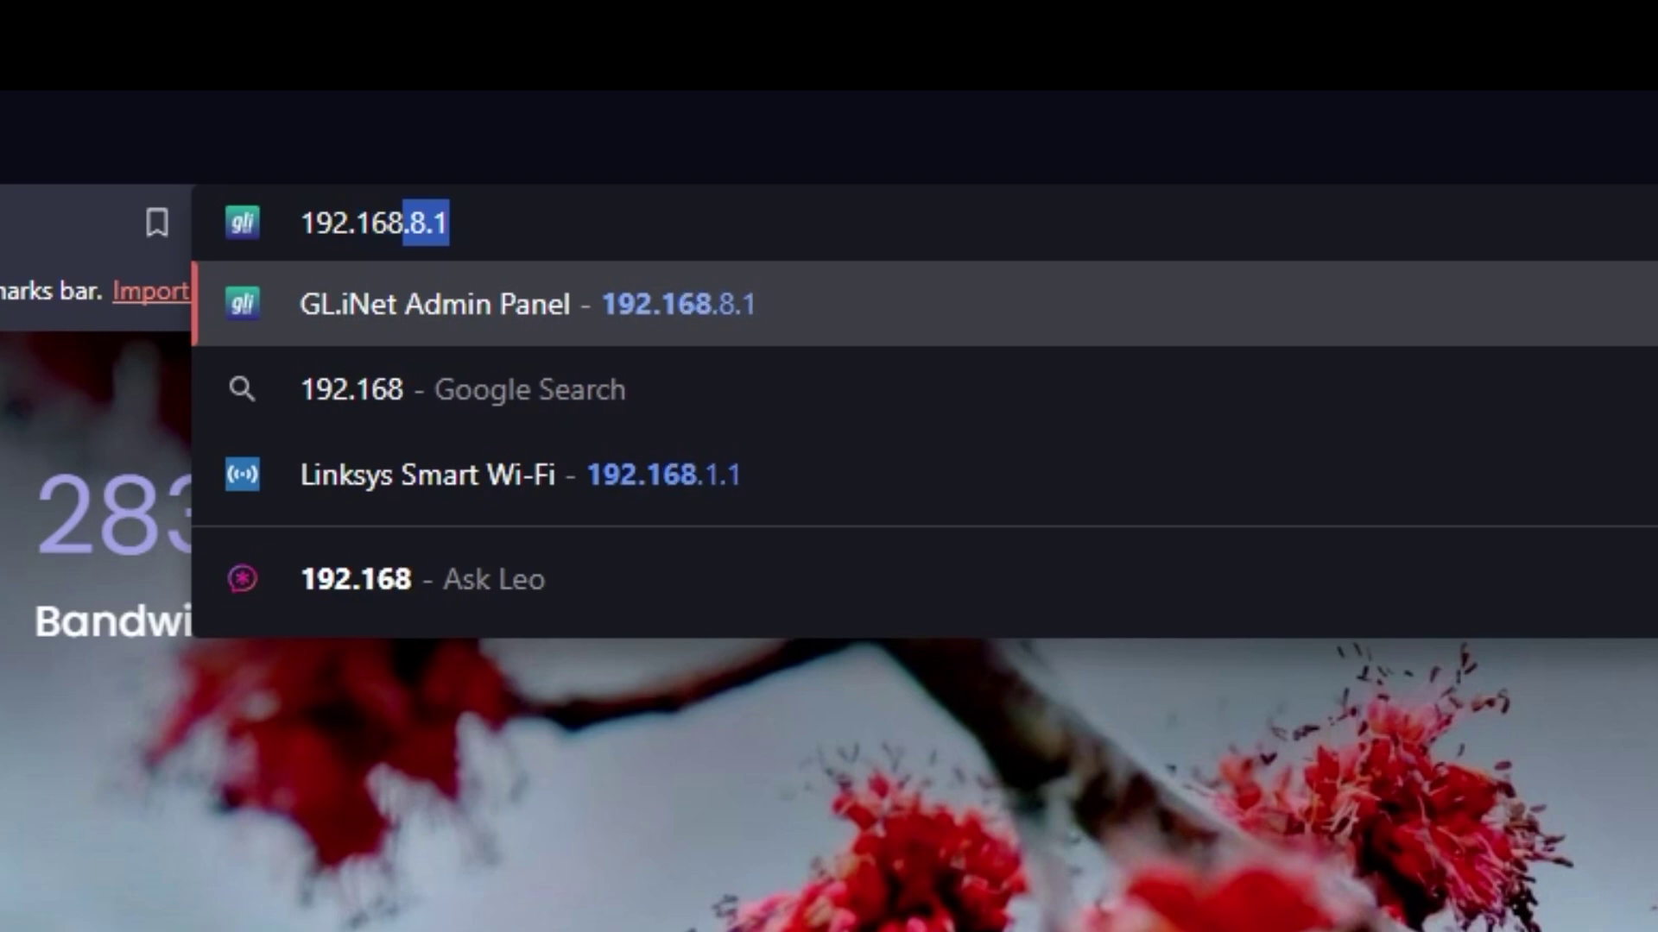
text(.1.1)
key(Return)
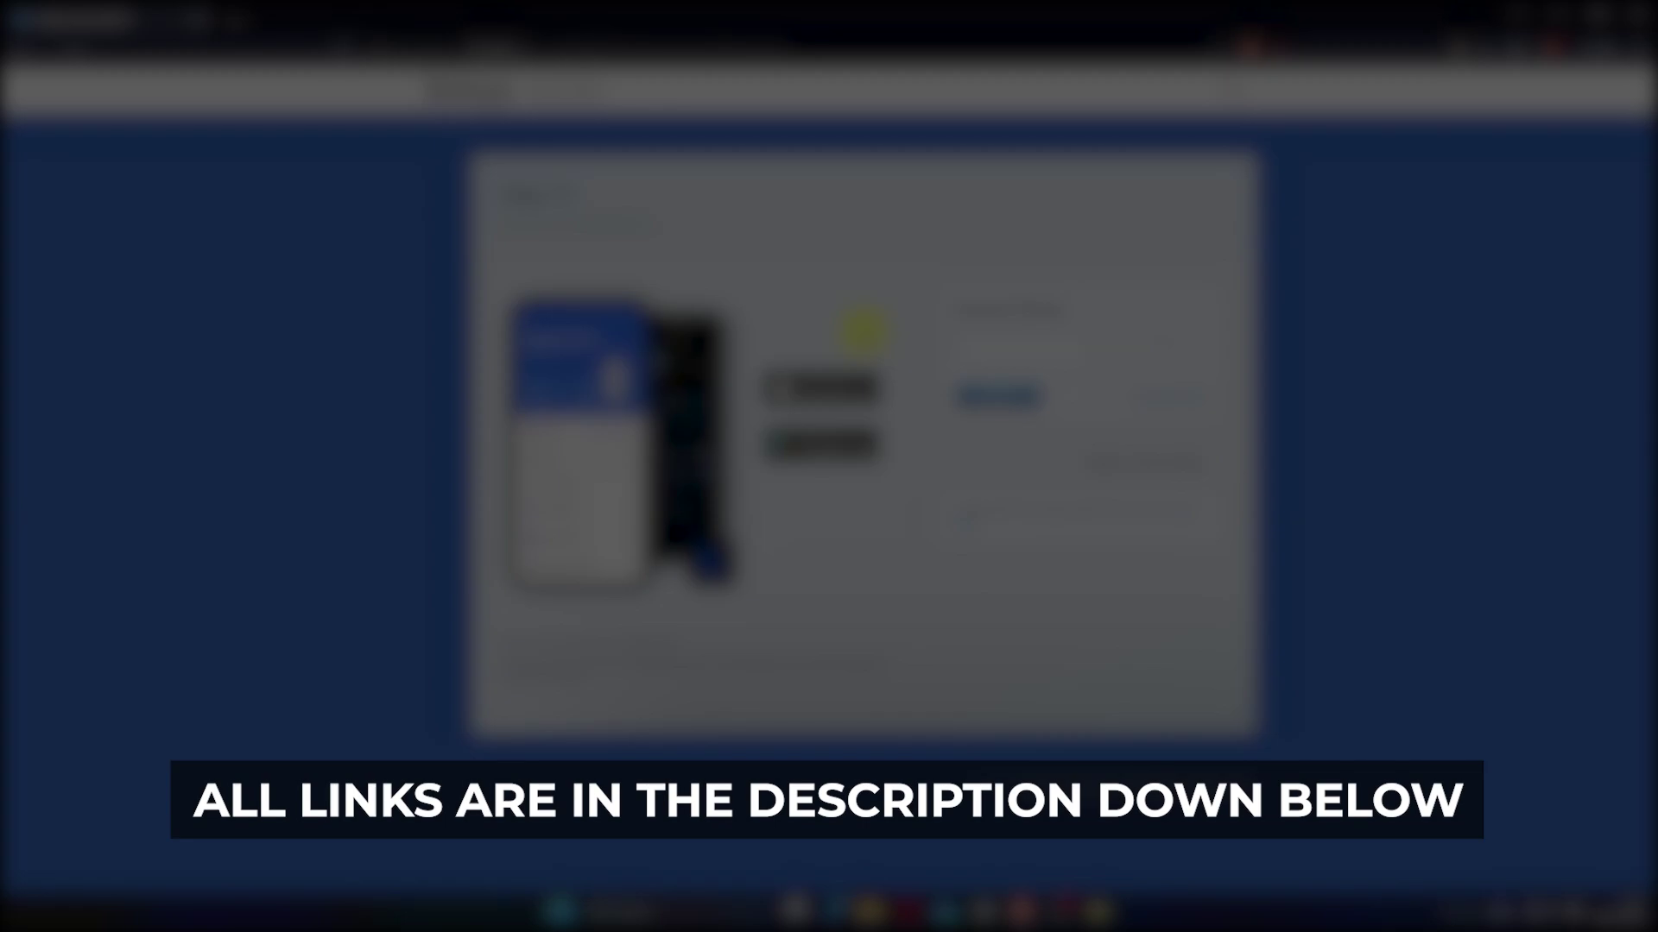
click(1209, 459)
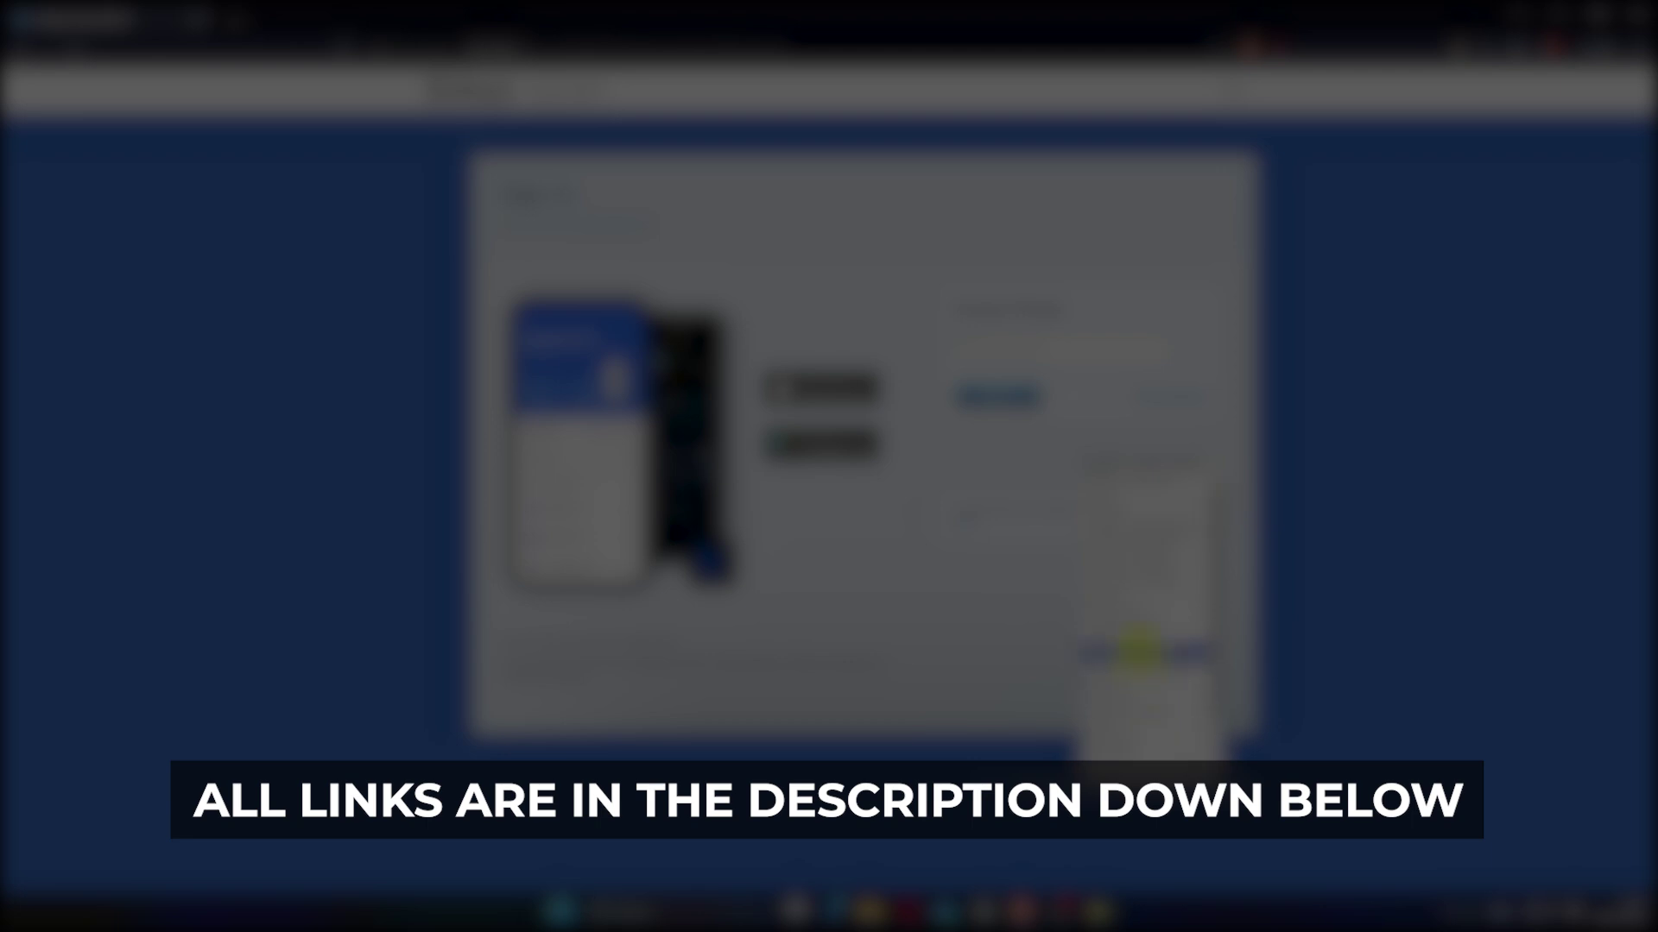
click(1172, 503)
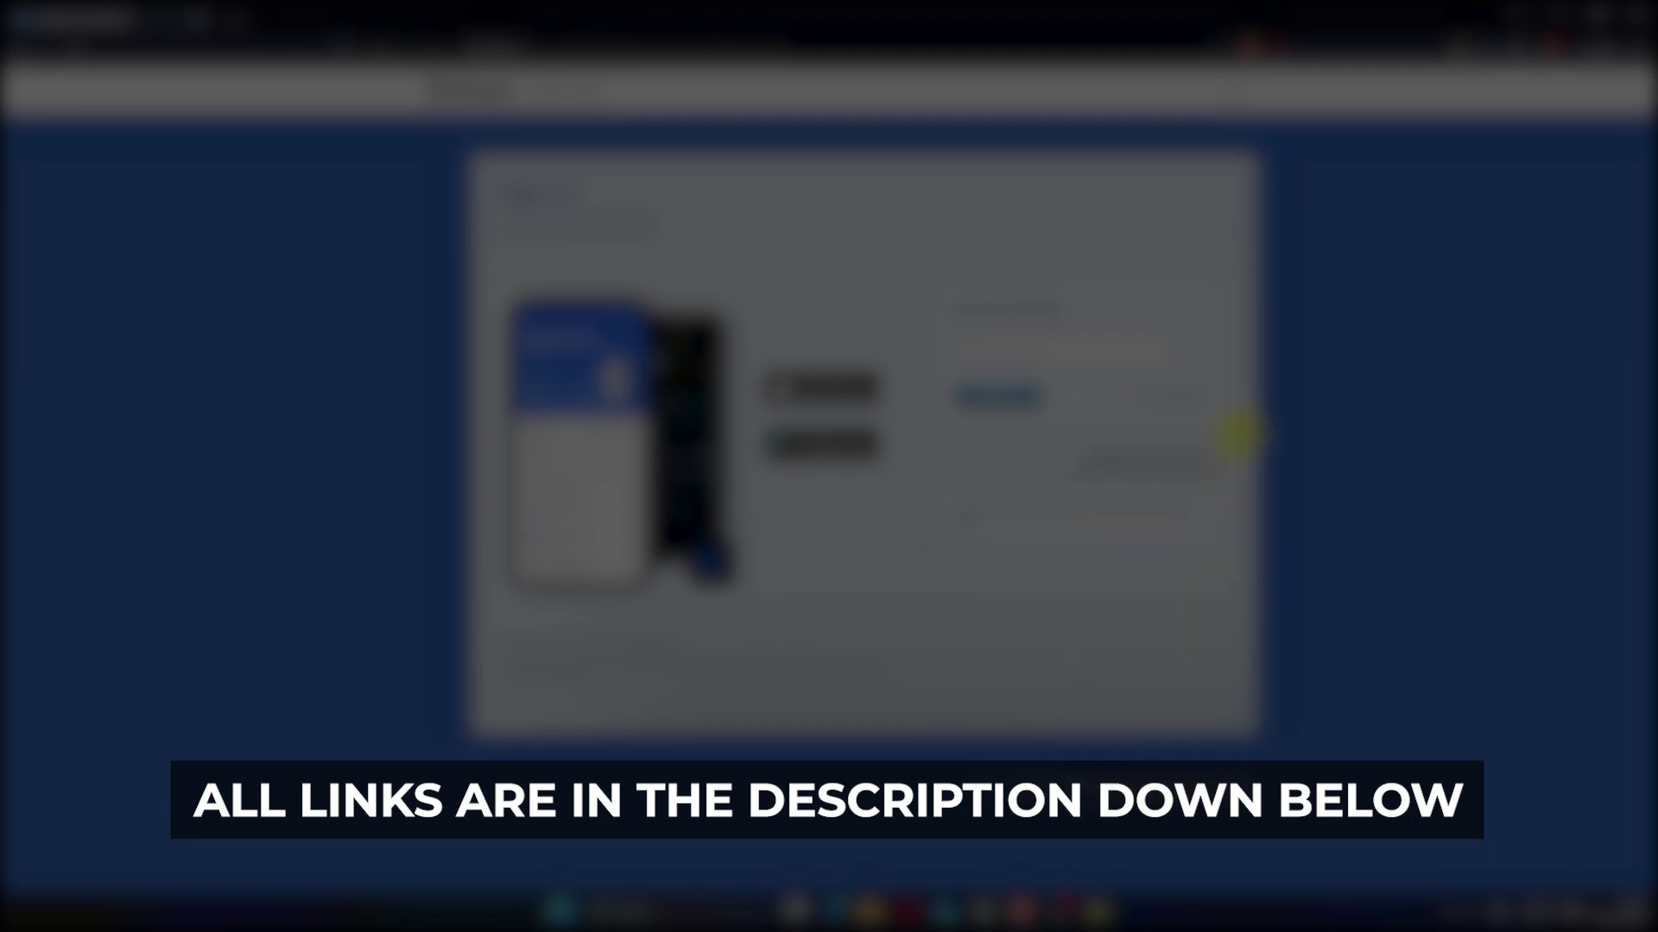